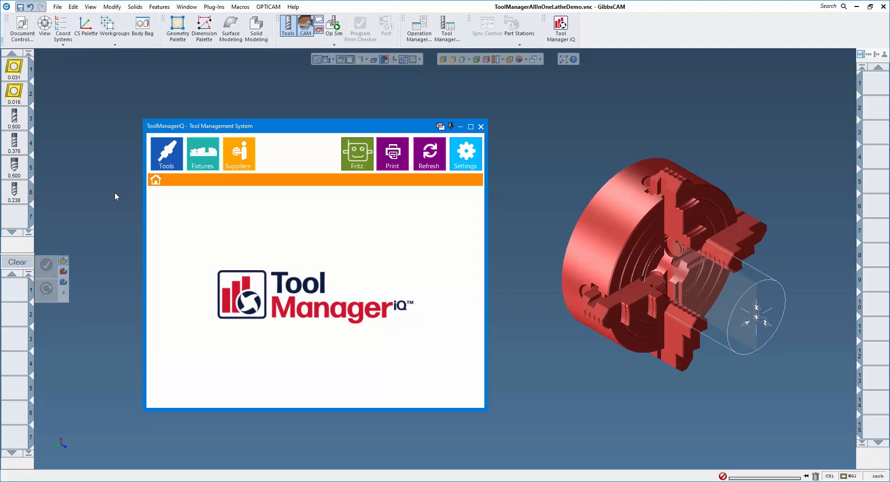
# Import the chuck body from the model into the fixture library with its captured picture and zero offsets
pyautogui.click(204, 154)
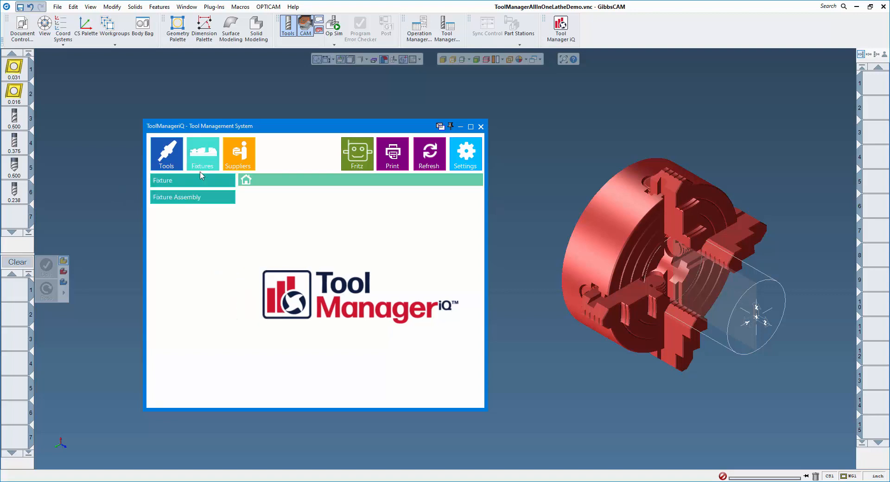
pyautogui.click(191, 185)
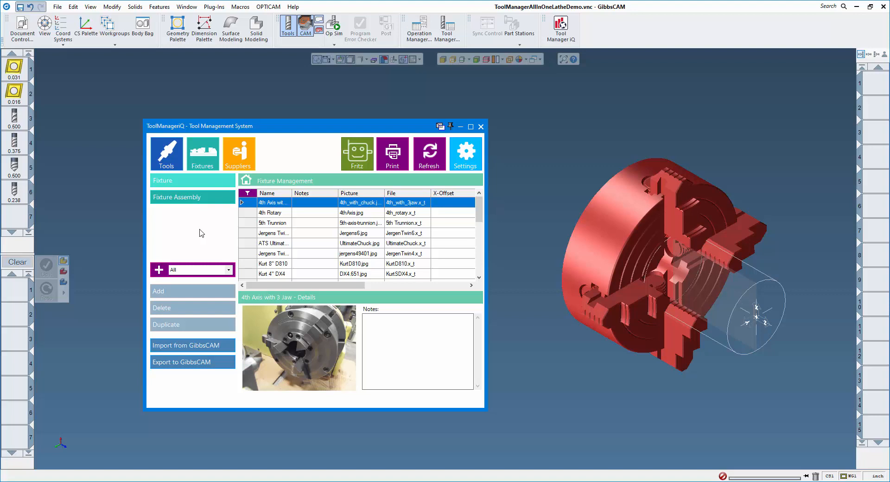
pyautogui.click(610, 222)
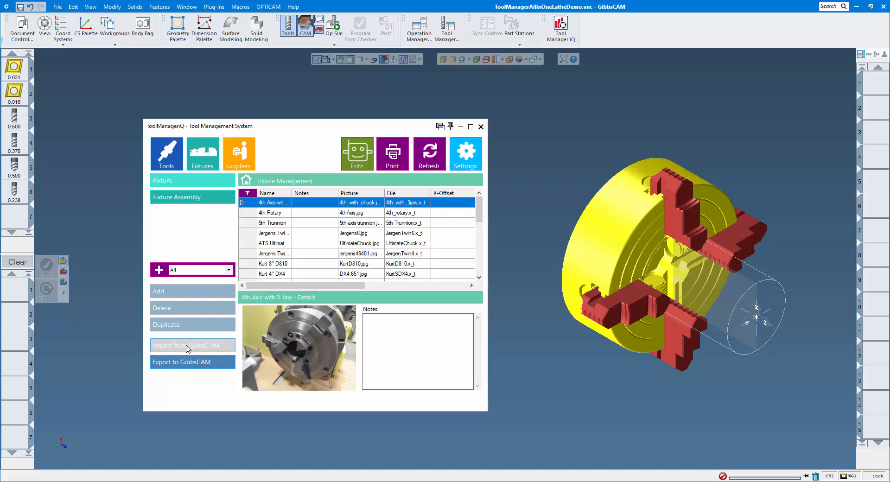
pyautogui.click(188, 349)
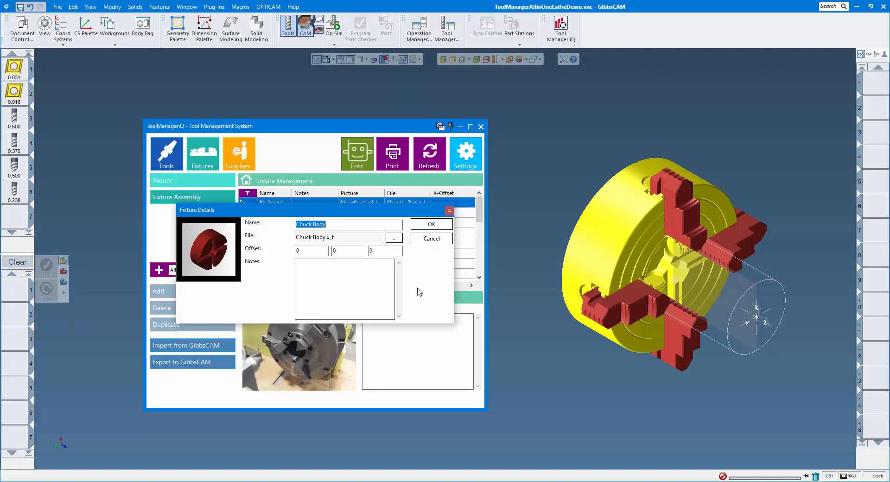
pyautogui.click(214, 253)
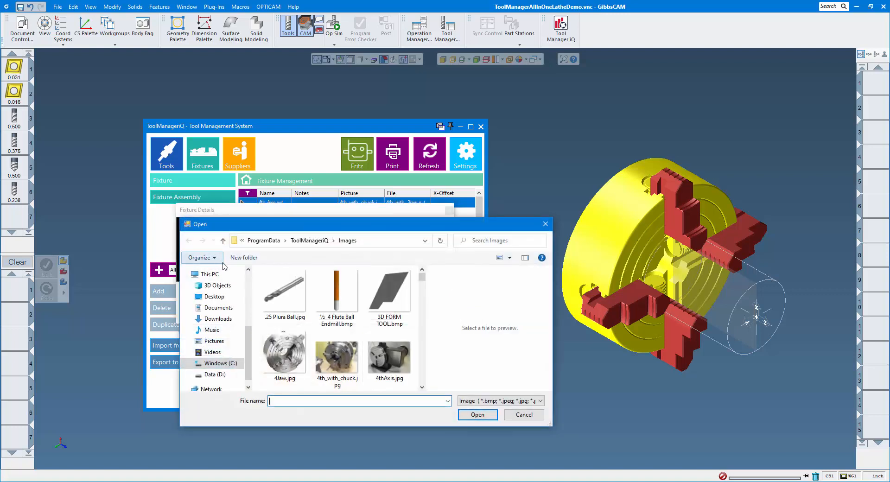
pyautogui.click(524, 415)
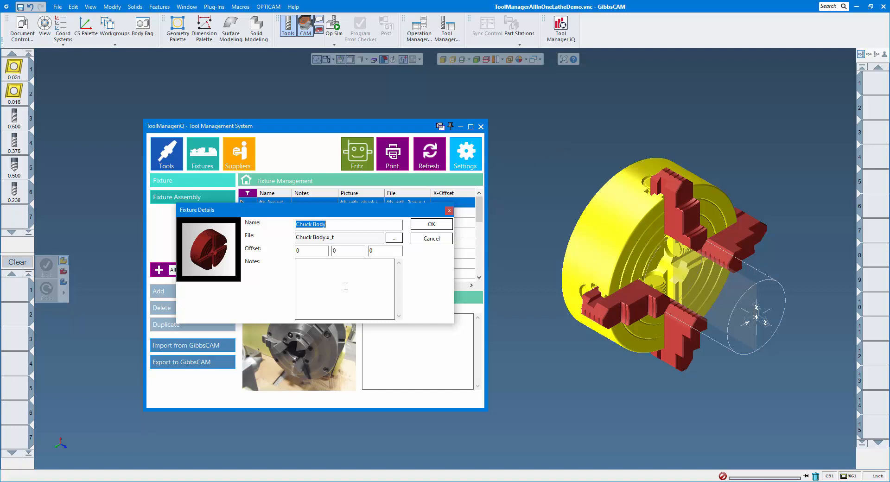
pyautogui.click(432, 226)
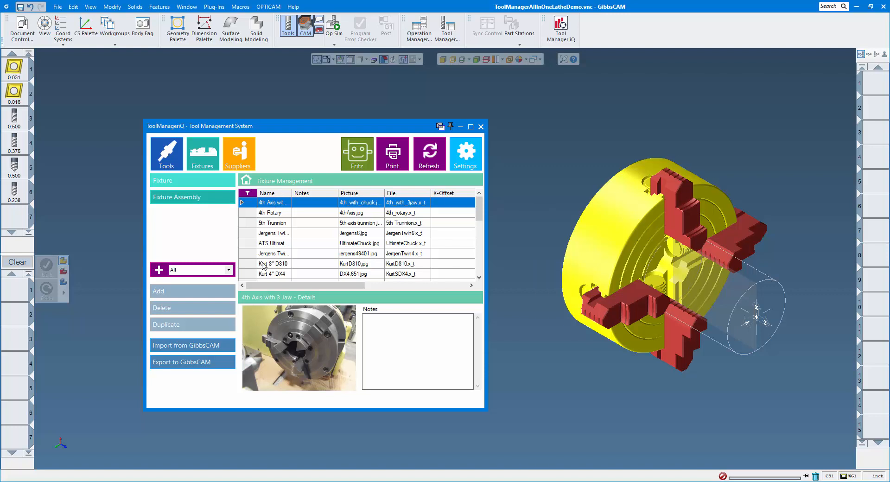
# Import the chuck's uppermost jaw as Chuck Jaw 1 and the adjacent jaw clockwise as Chuck Jaw 2 into the fixture library
pyautogui.click(674, 199)
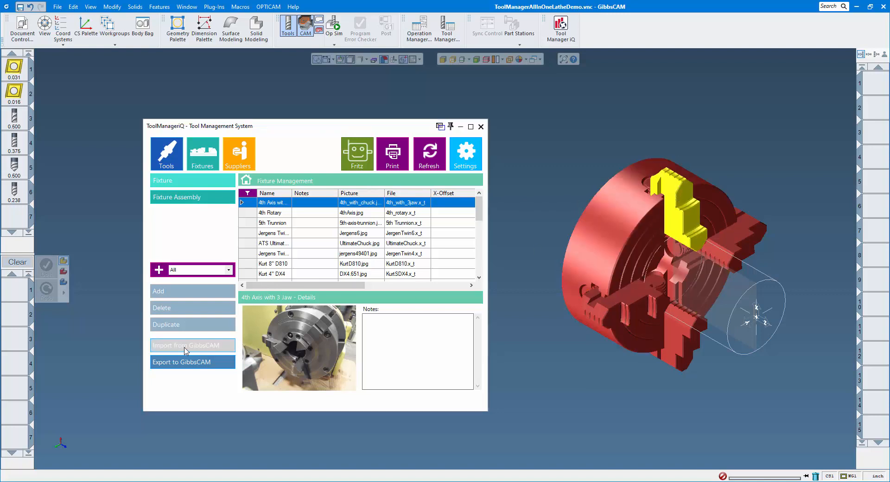
pyautogui.click(190, 352)
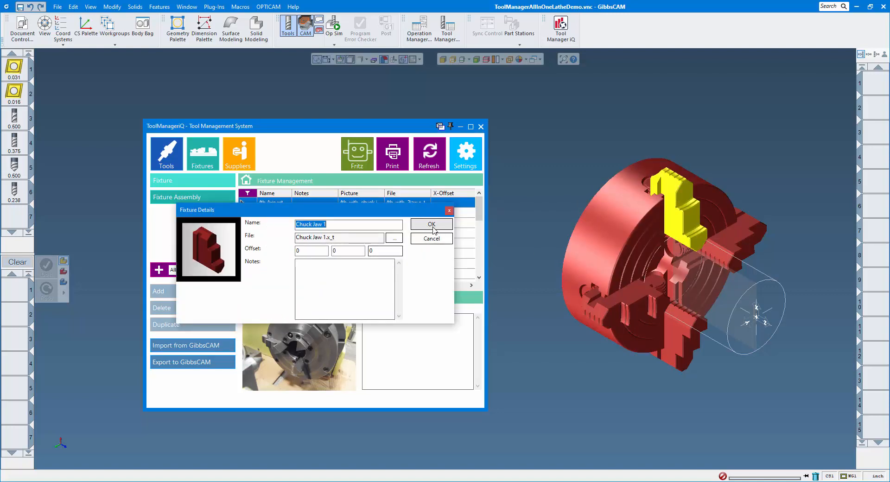
pyautogui.click(431, 225)
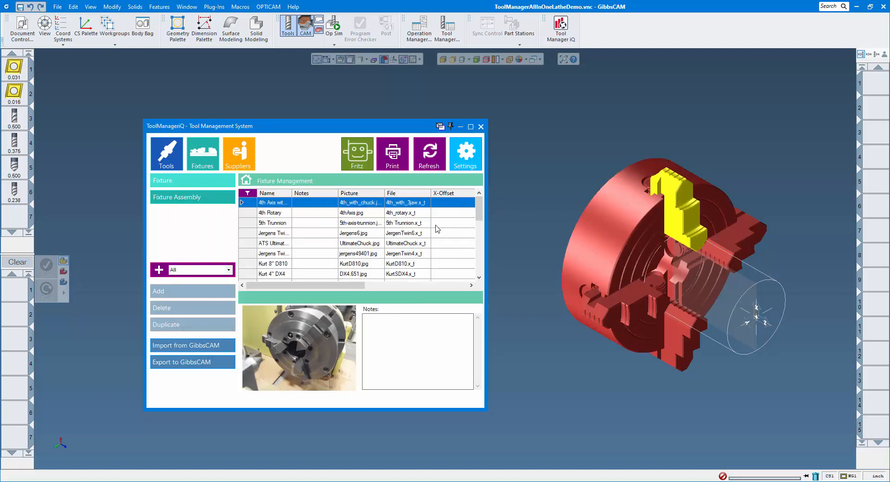
pyautogui.click(738, 238)
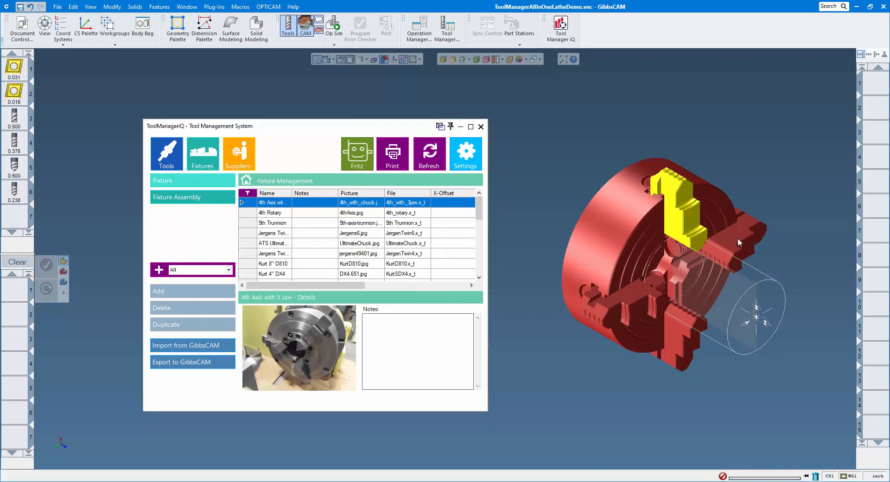
pyautogui.click(217, 349)
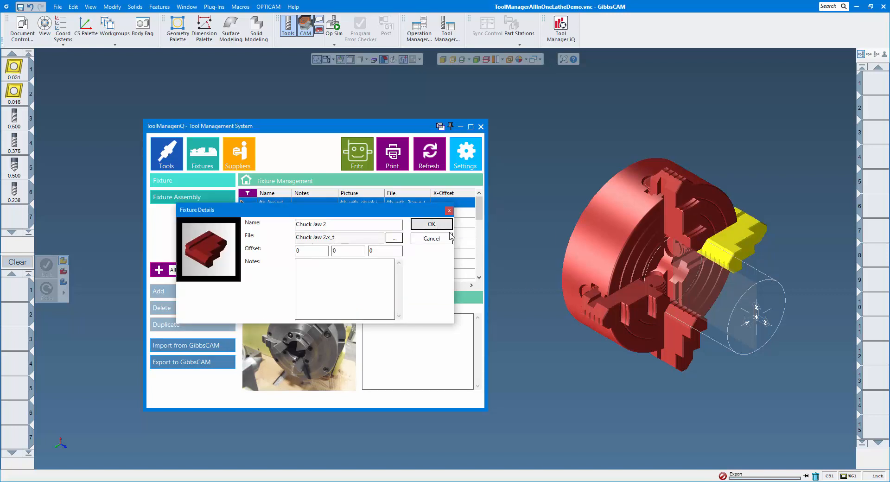
pyautogui.click(431, 238)
# Import the chuck's lowest jaw as Chuck Jaw 3 and the remaining side jaw as Chuck Jaw 4 into the fixture library
pyautogui.click(620, 339)
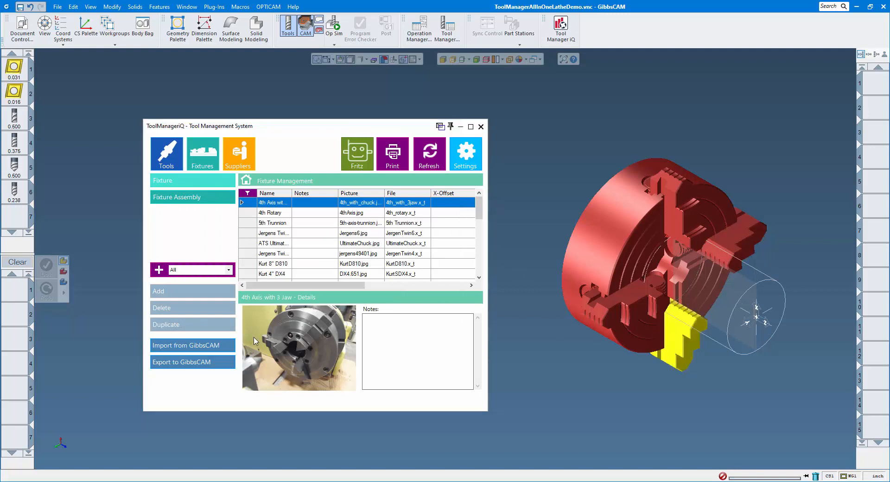
pyautogui.click(217, 346)
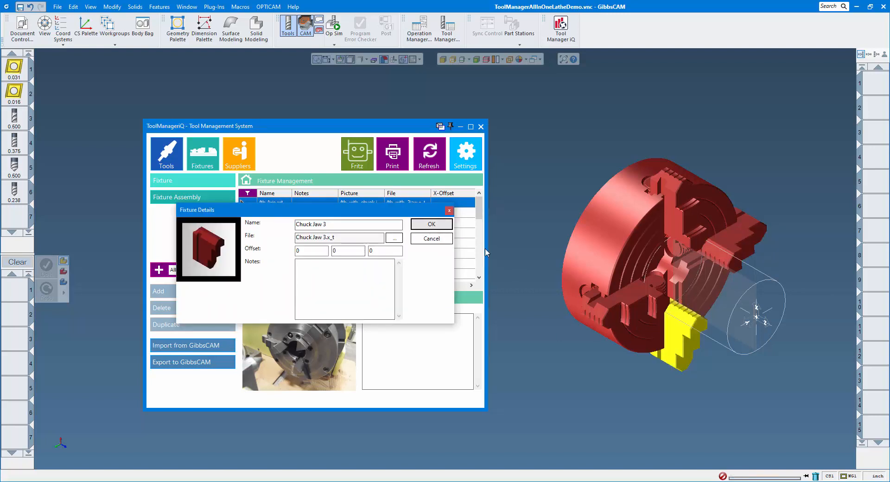
pyautogui.click(623, 308)
pyautogui.click(203, 344)
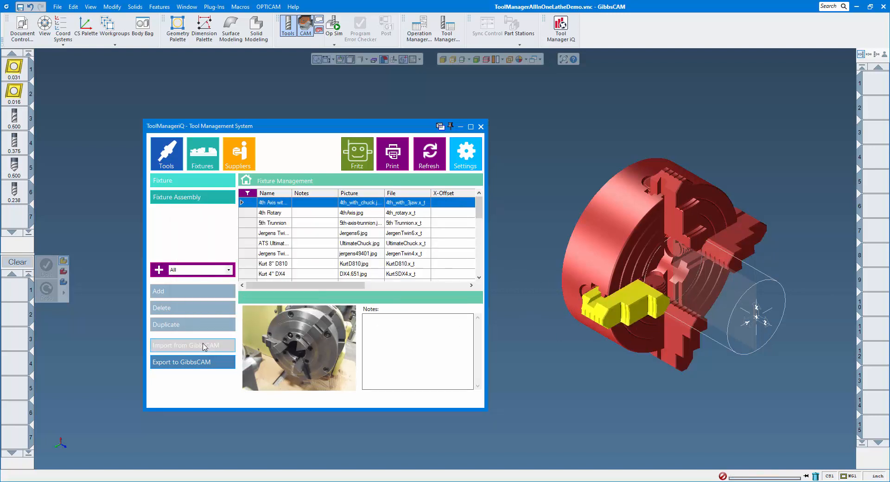
pyautogui.click(430, 227)
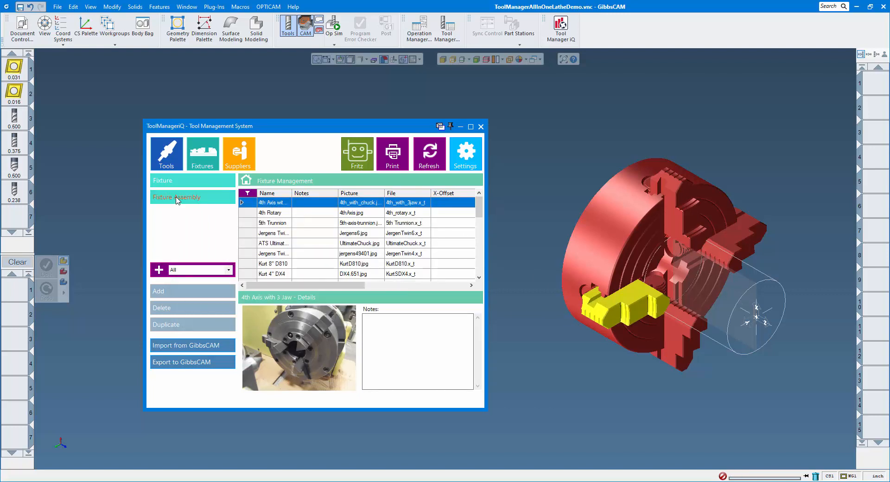
# Create a new fixture assembly named Chuck
pyautogui.click(177, 198)
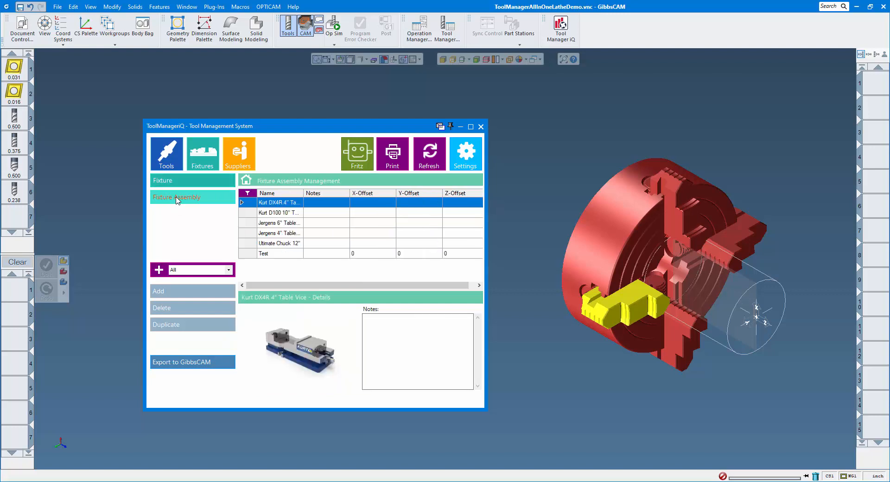
pyautogui.click(192, 293)
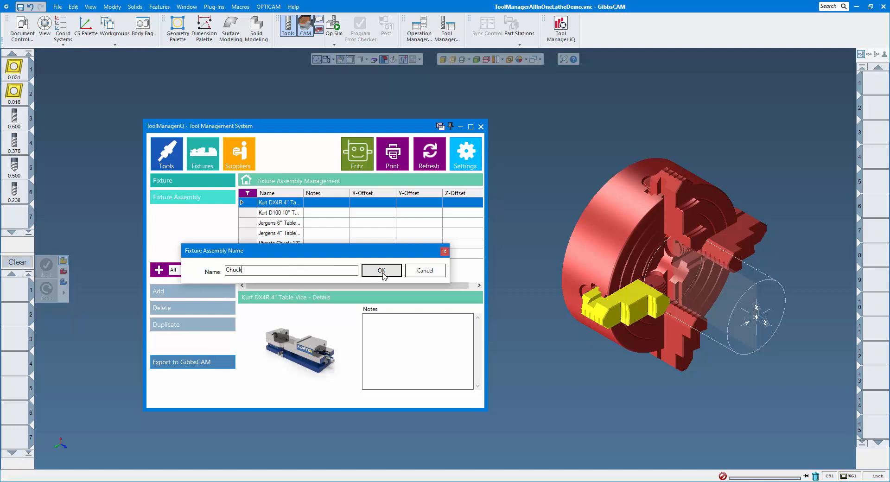
pyautogui.click(382, 271)
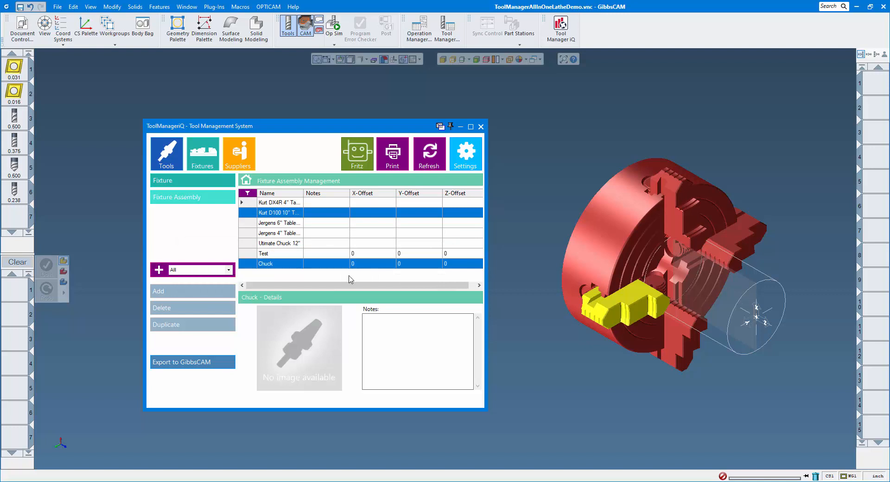
# Assign the four-jaw chuck picture 4Jaw.jpg to the Chuck fixture assembly
pyautogui.doubleClick(279, 264)
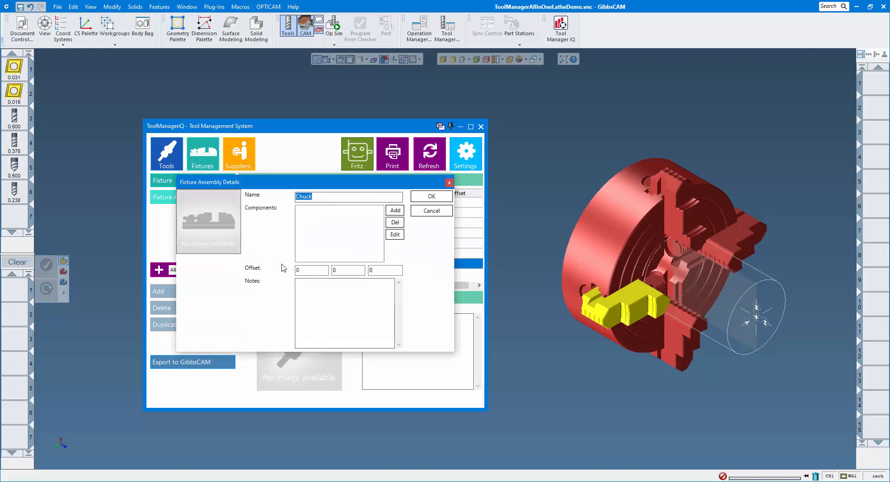
pyautogui.click(208, 225)
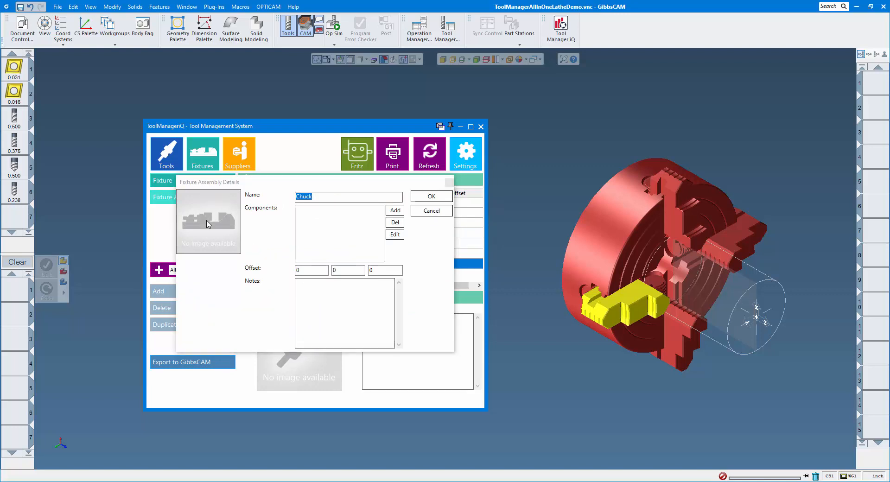
pyautogui.click(286, 326)
pyautogui.doubleClick(286, 326)
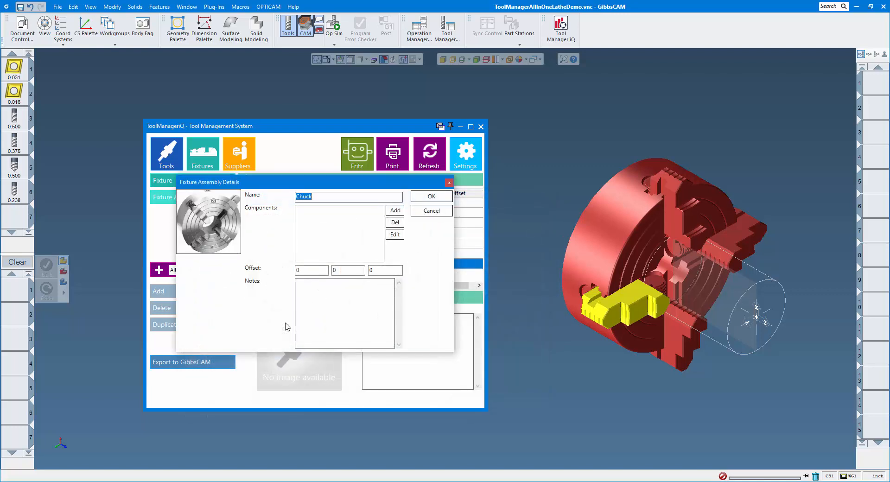
pyautogui.moveTo(312, 197); pyautogui.dragTo(299, 197)
pyautogui.click(297, 197)
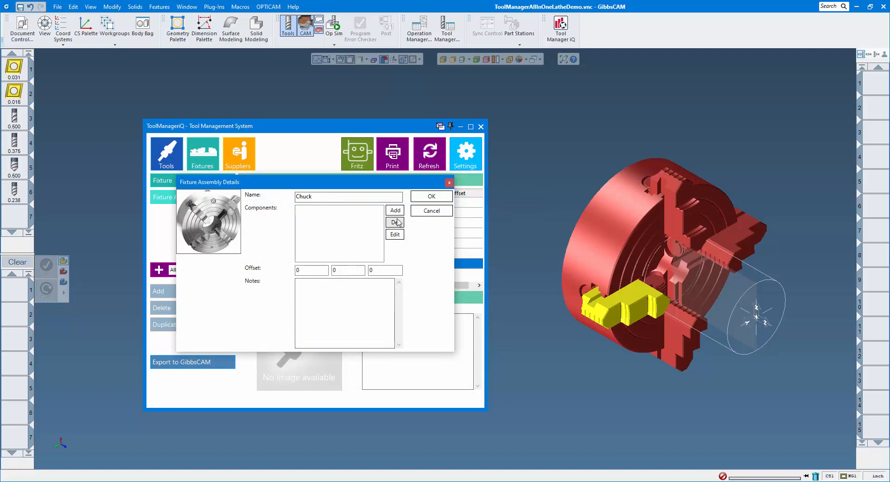
# Add the Chuck Body fixture as a component of the Chuck assembly with zero offsets
pyautogui.click(396, 211)
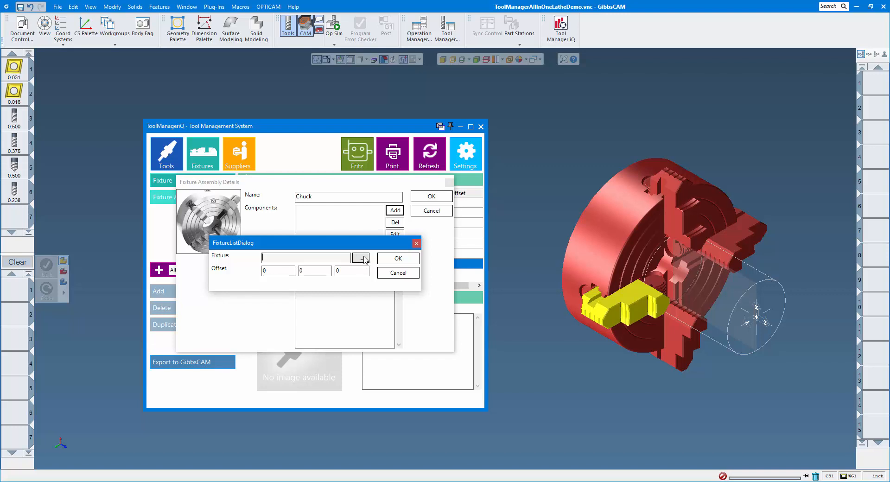
pyautogui.click(361, 258)
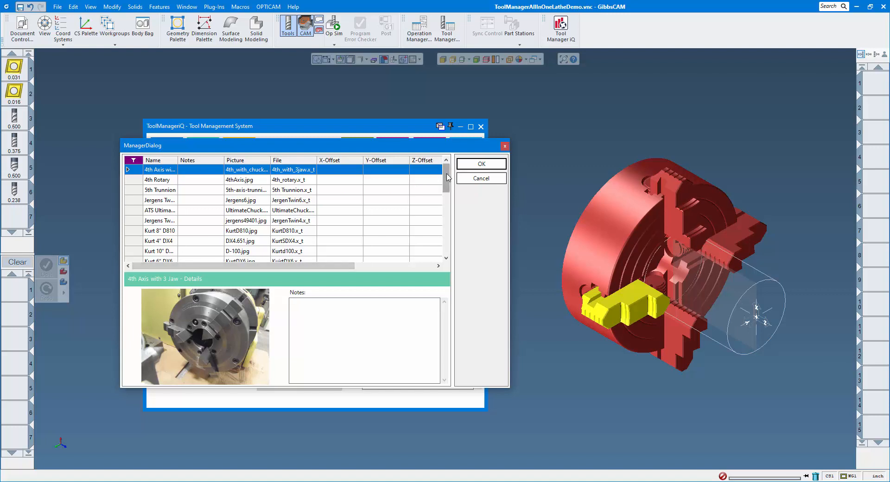
pyautogui.moveTo(448, 179); pyautogui.dragTo(449, 240)
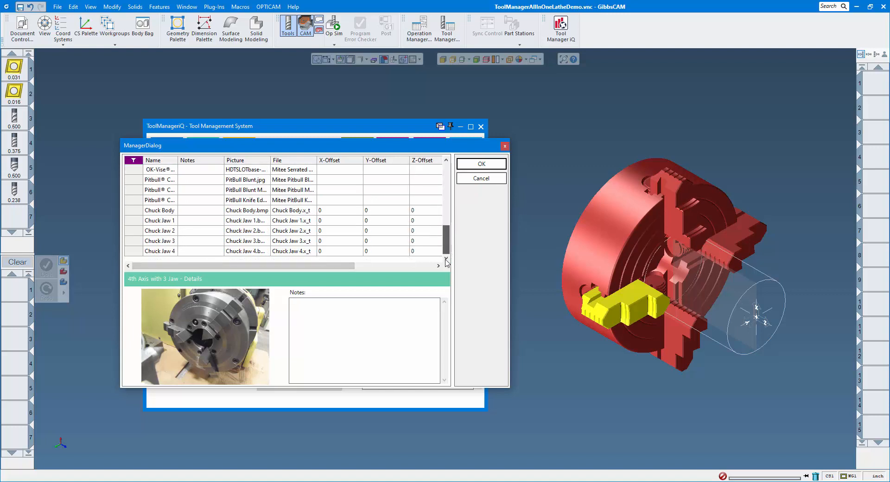
pyautogui.click(168, 211)
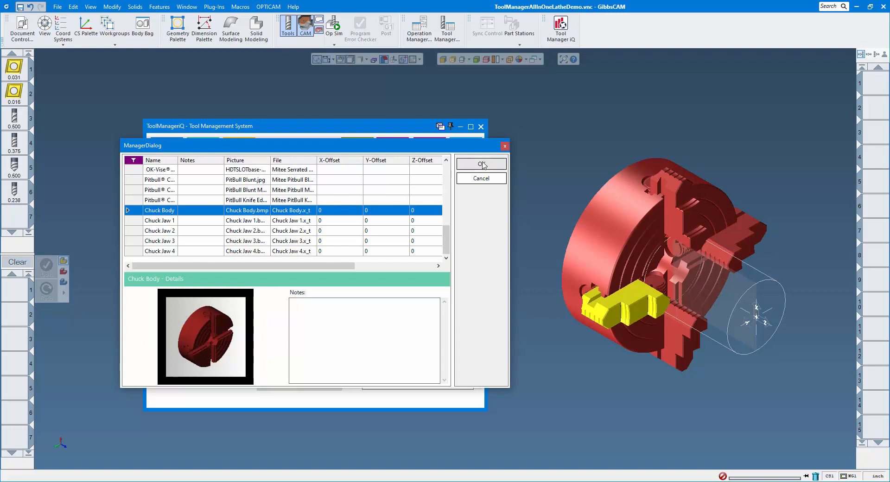
pyautogui.click(482, 164)
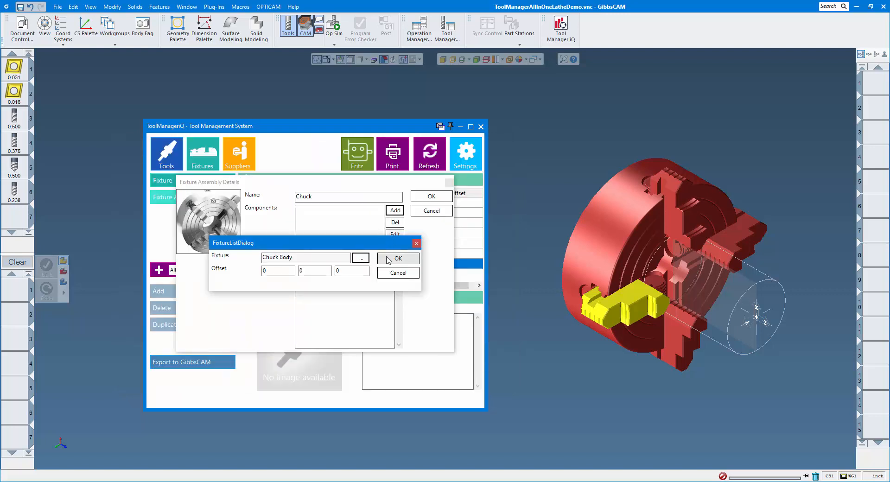
pyautogui.click(396, 259)
# Add the Chuck Jaw 1 fixture as a component of the Chuck assembly with zero offsets
pyautogui.click(395, 210)
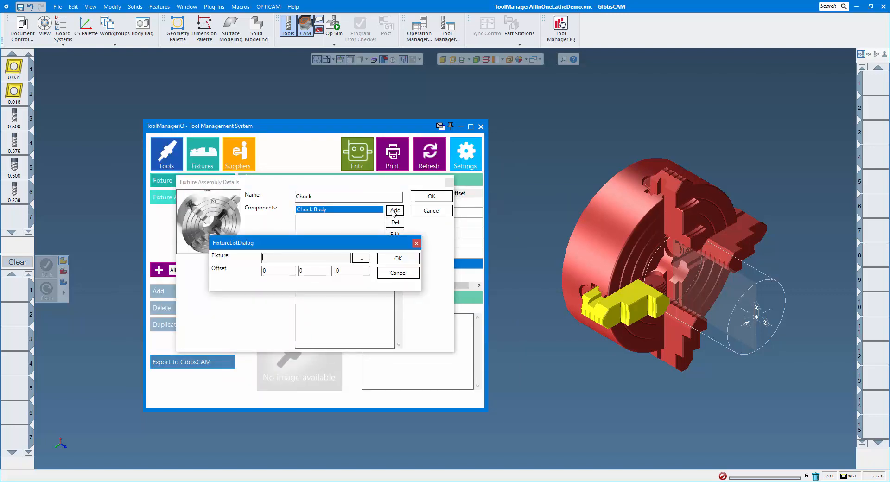
pyautogui.click(362, 258)
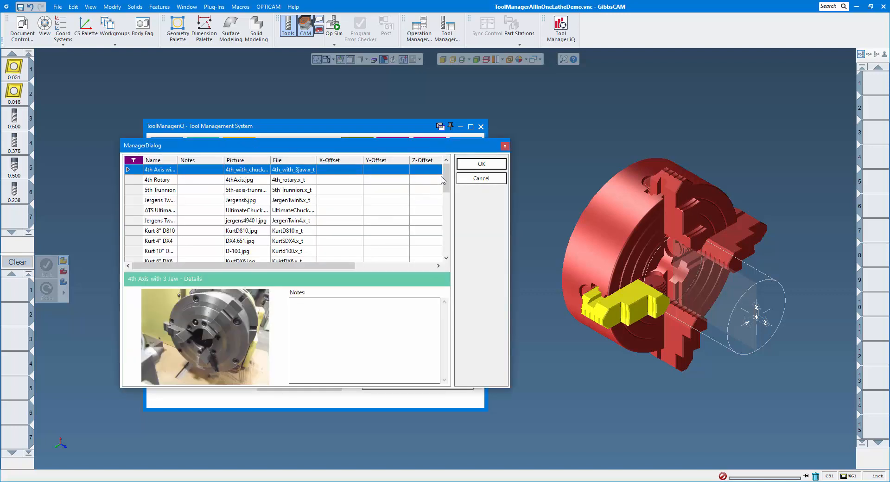
pyautogui.scroll(-5, 407, 267)
pyautogui.click(190, 220)
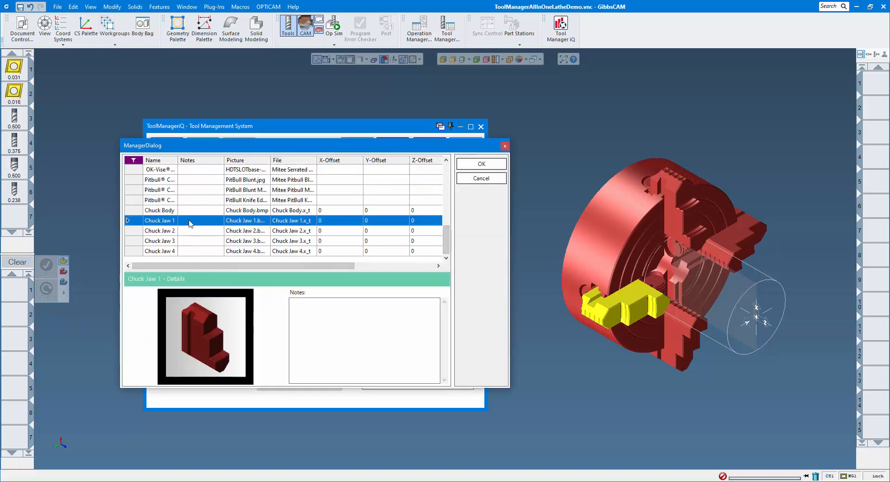
pyautogui.click(481, 164)
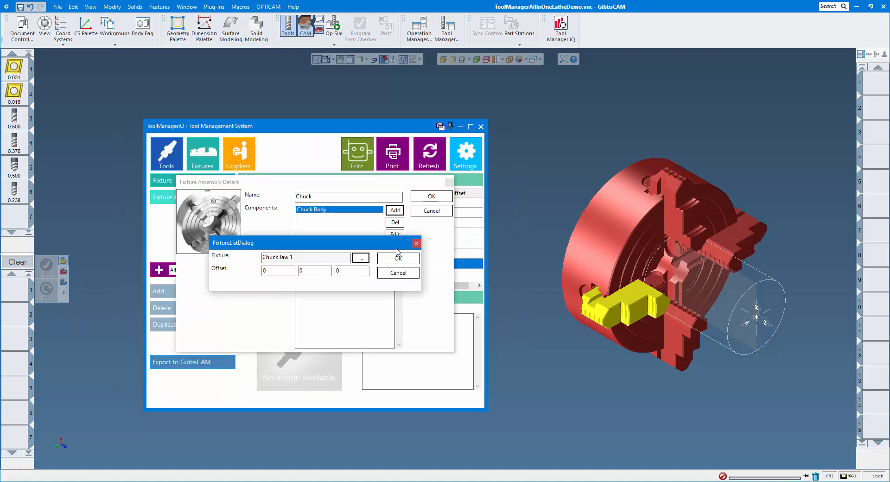
pyautogui.click(398, 259)
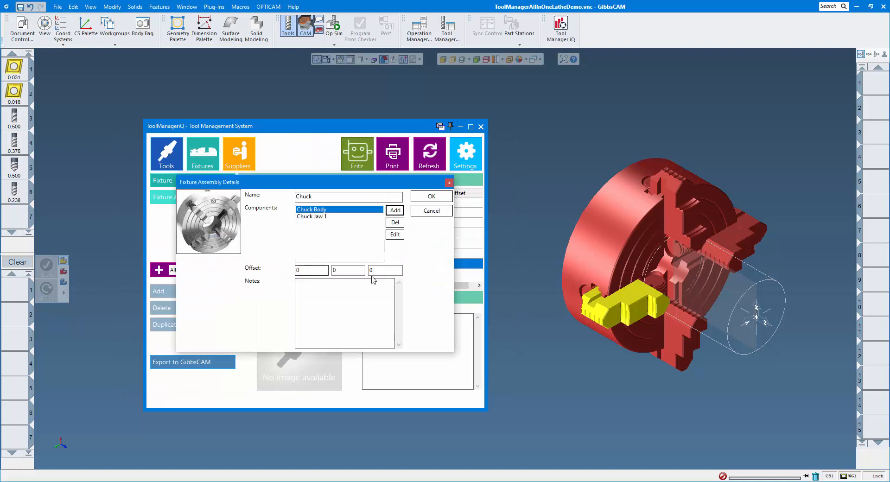
# Add the Chuck Jaw 2 fixture as a component of the Chuck assembly with zero offsets
pyautogui.click(396, 210)
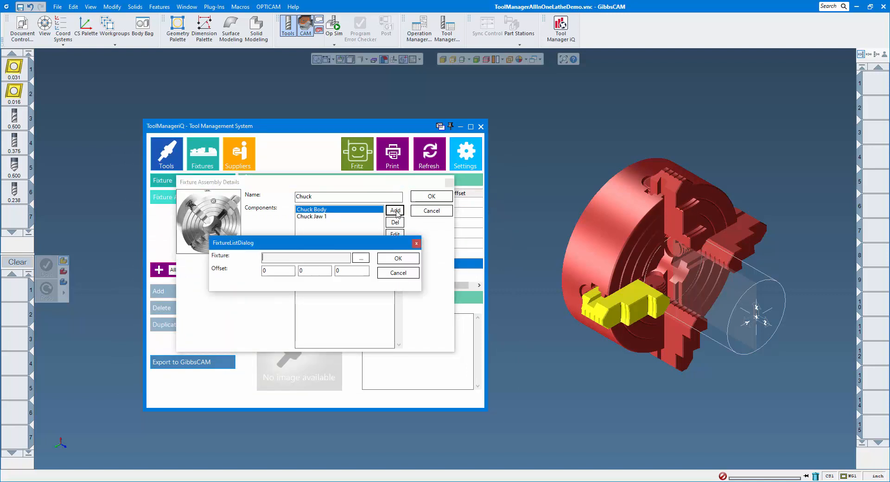
pyautogui.click(368, 260)
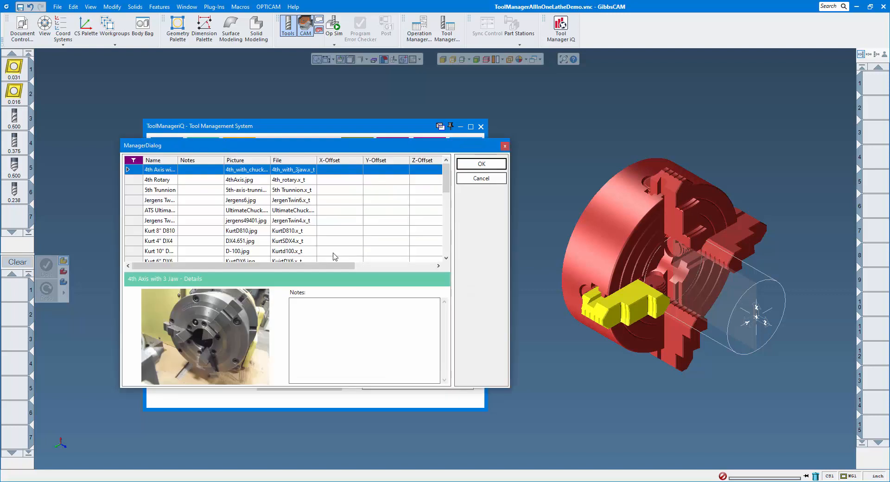
pyautogui.scroll(-5, 218, 237)
pyautogui.click(176, 230)
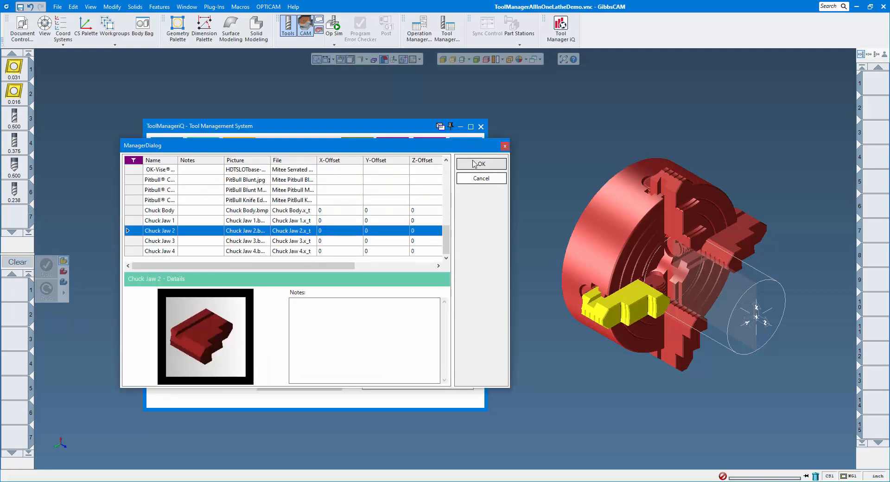
pyautogui.click(481, 164)
pyautogui.click(383, 258)
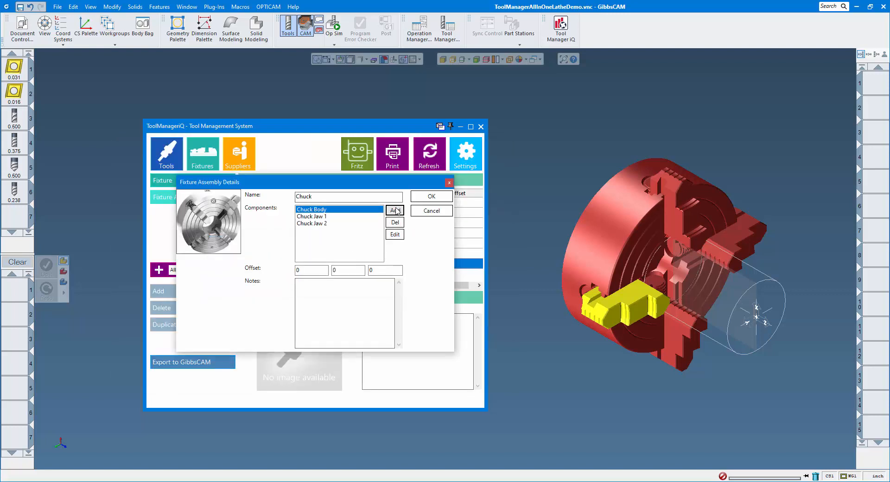
# Add the Chuck Jaw 3 fixture as a component of the Chuck assembly with zero offsets
pyautogui.click(396, 210)
pyautogui.click(360, 258)
pyautogui.scroll(-5, 218, 227)
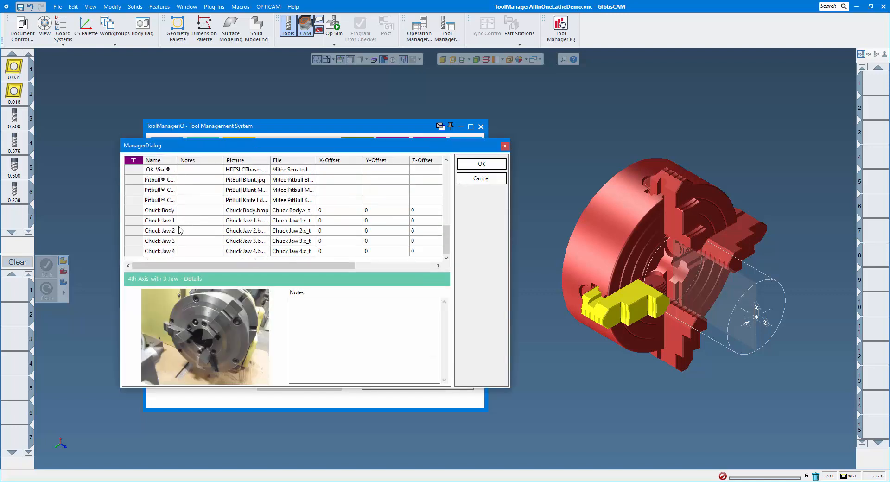
pyautogui.click(173, 241)
pyautogui.click(480, 167)
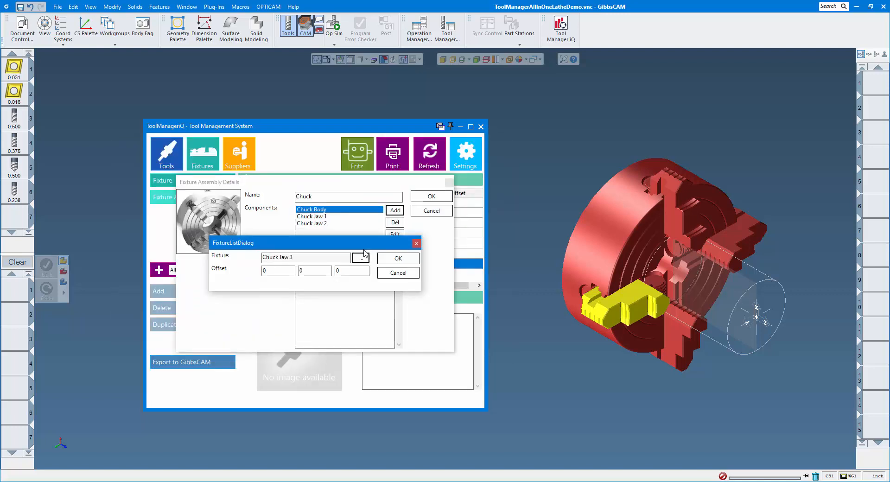
pyautogui.click(398, 260)
# Add the Chuck Jaw 4 fixture as a component of the Chuck assembly with zero offsets
pyautogui.click(395, 210)
pyautogui.click(361, 257)
pyautogui.scroll(-5, 201, 211)
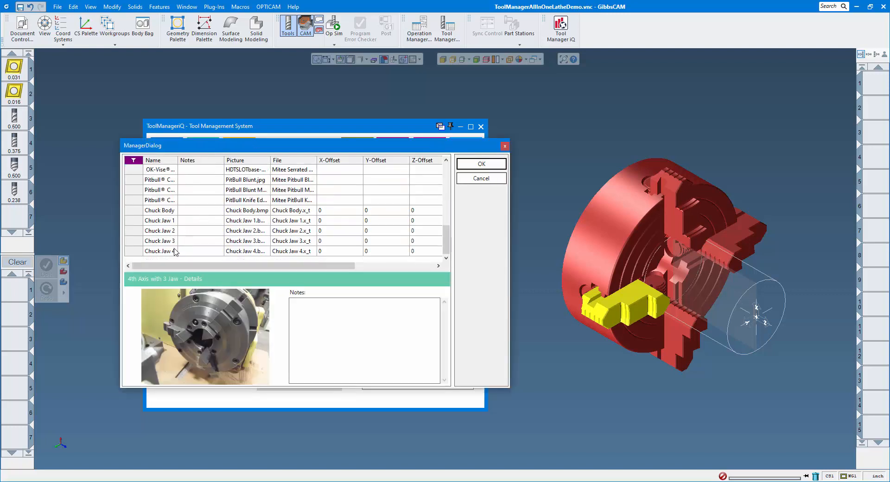
pyautogui.click(175, 251)
pyautogui.click(480, 164)
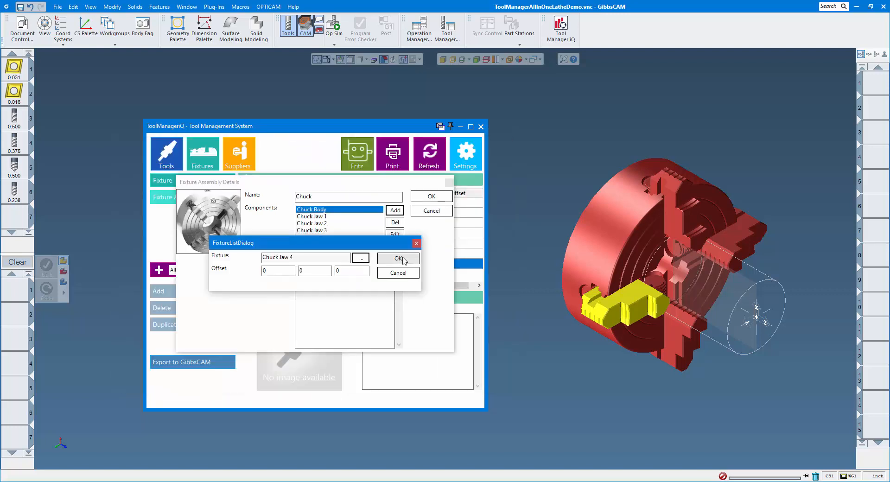
pyautogui.click(400, 259)
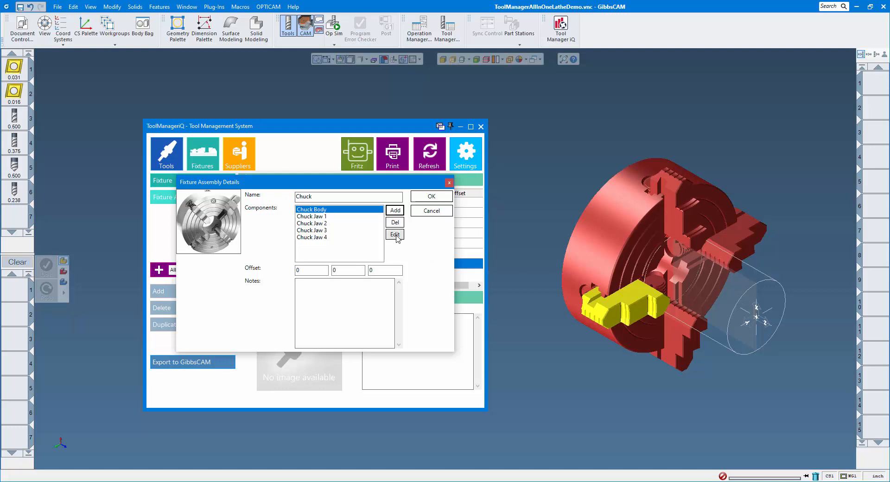
# Review the fixture and offset settings of the Chuck Body component in the Chuck assembly
pyautogui.click(395, 234)
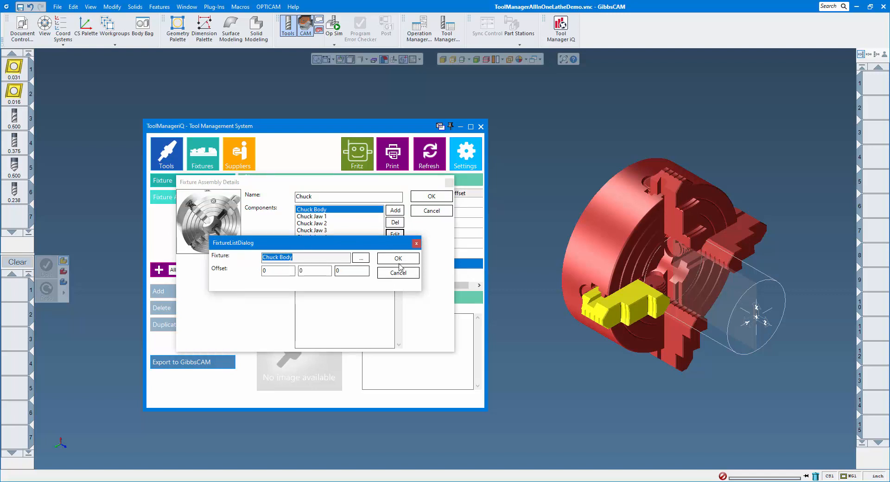
pyautogui.click(398, 258)
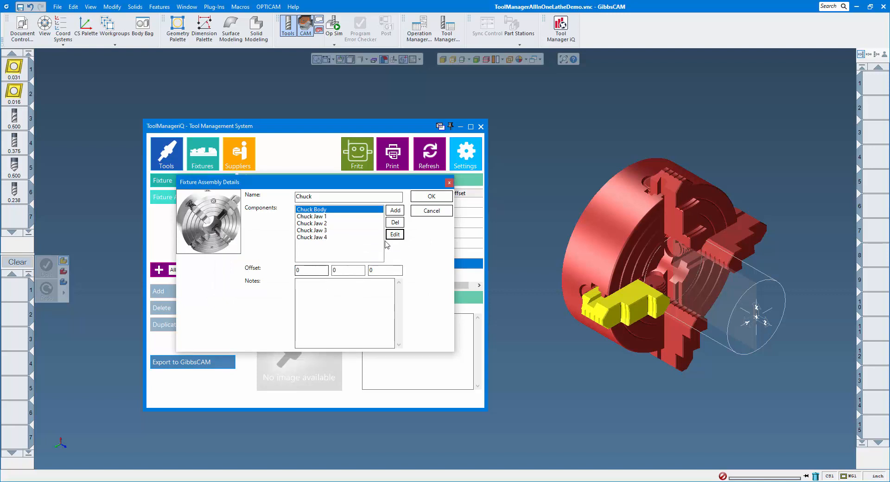
# Save the Chuck fixture assembly and deselect the highlighted chuck jaw in the model
pyautogui.click(431, 197)
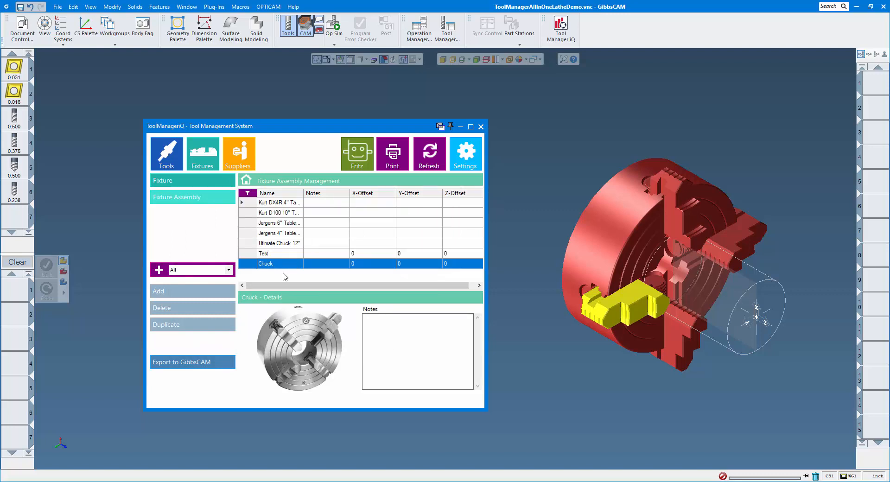
pyautogui.click(115, 319)
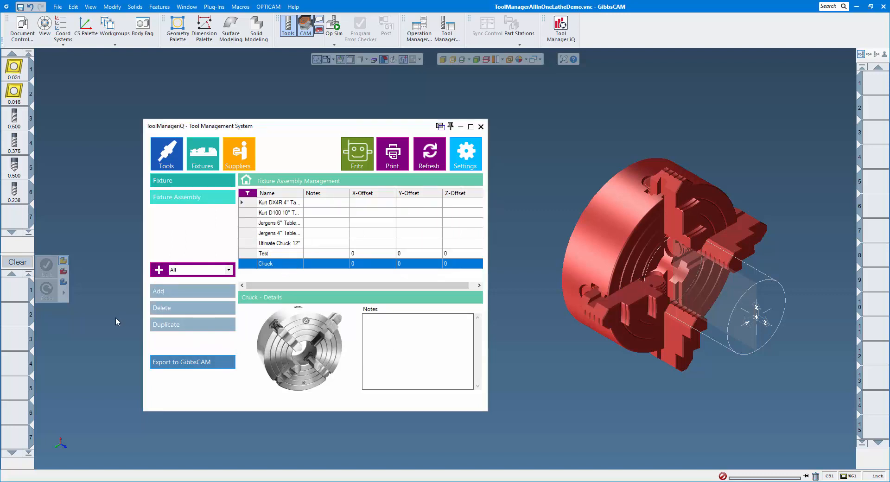